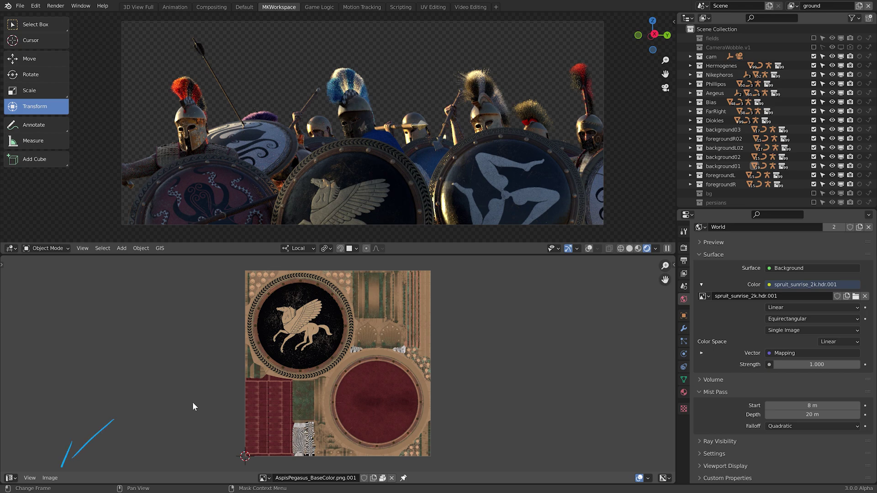
# Resize AspisPegasus_BaseColor.png.001 to 2048 × 2048 and show its Image properties in the side panel
pyautogui.click(50, 478)
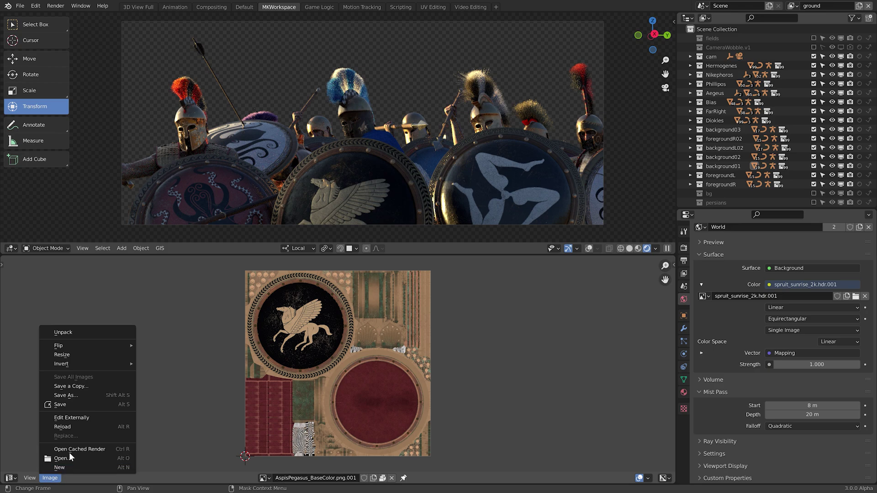
pyautogui.click(78, 359)
pyautogui.click(94, 371)
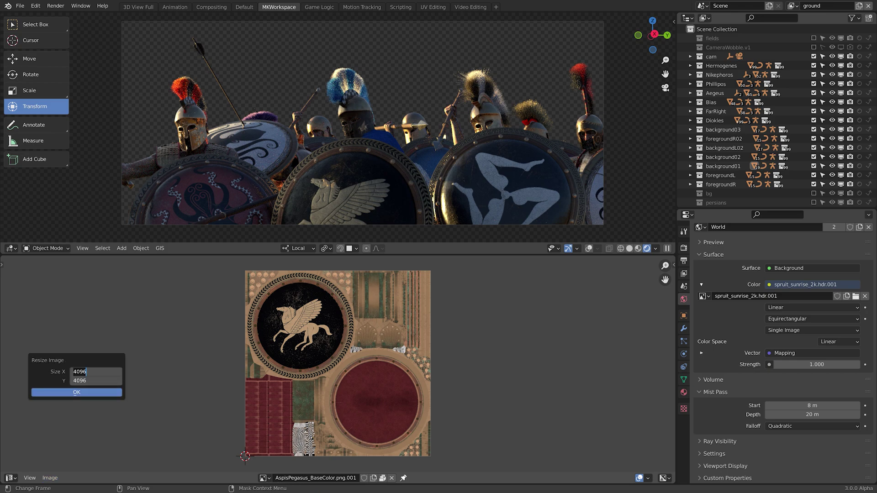
pyautogui.write('2048')
pyautogui.press('Return')
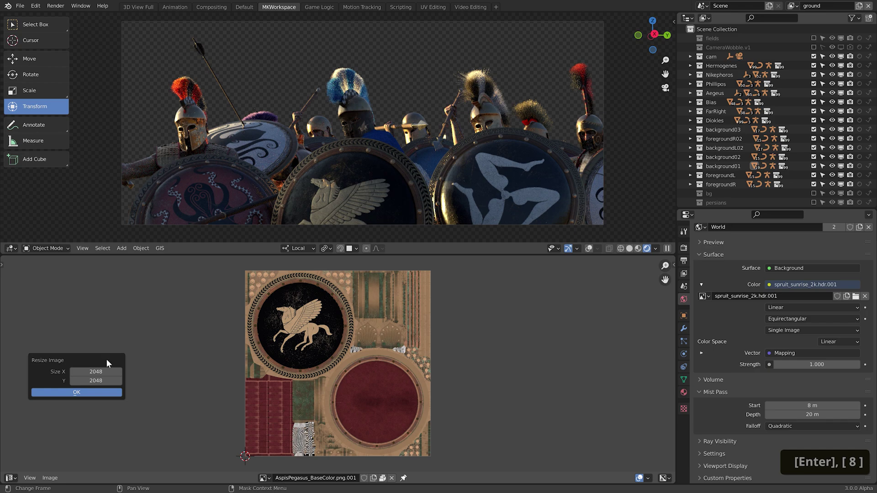
pyautogui.click(111, 393)
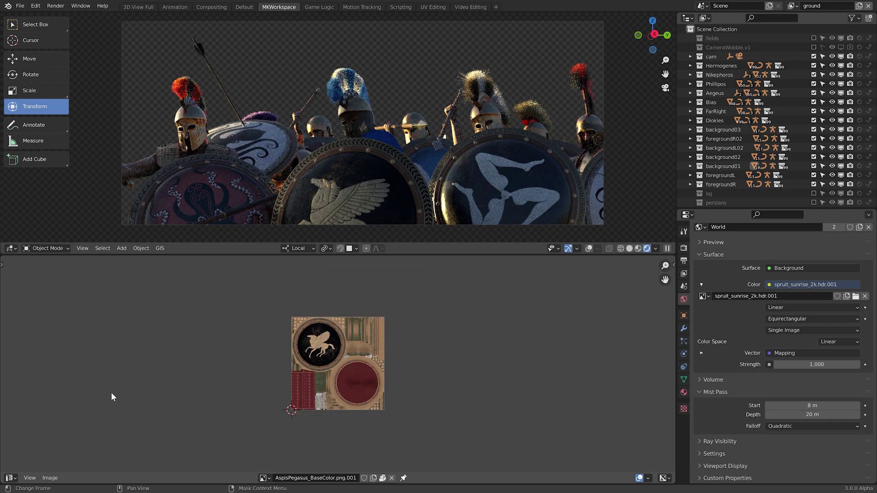
pyautogui.press('n')
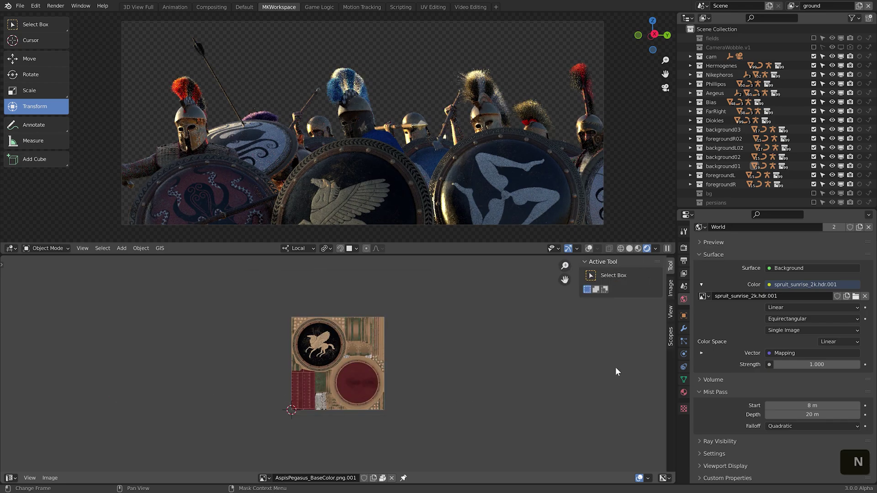
pyautogui.click(670, 287)
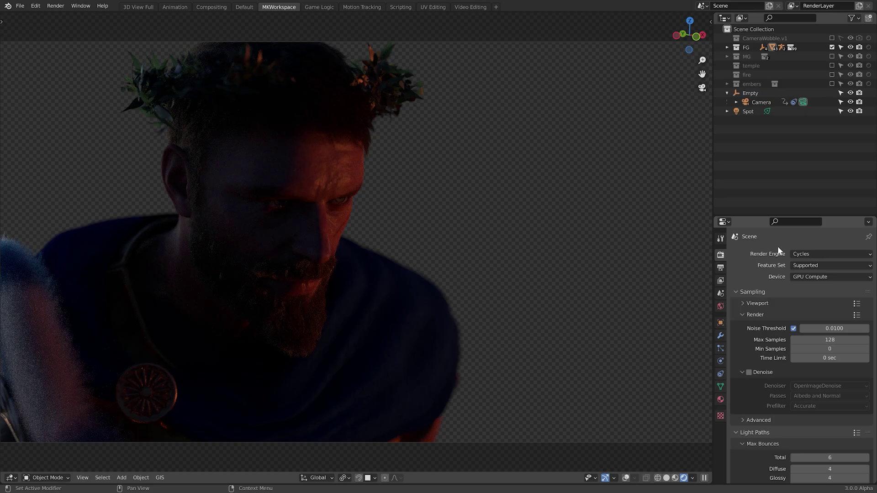
# Leave camera view, switch the armature to Pose Mode, and select the CC_Base_Head bone
pyautogui.press('KP_0')
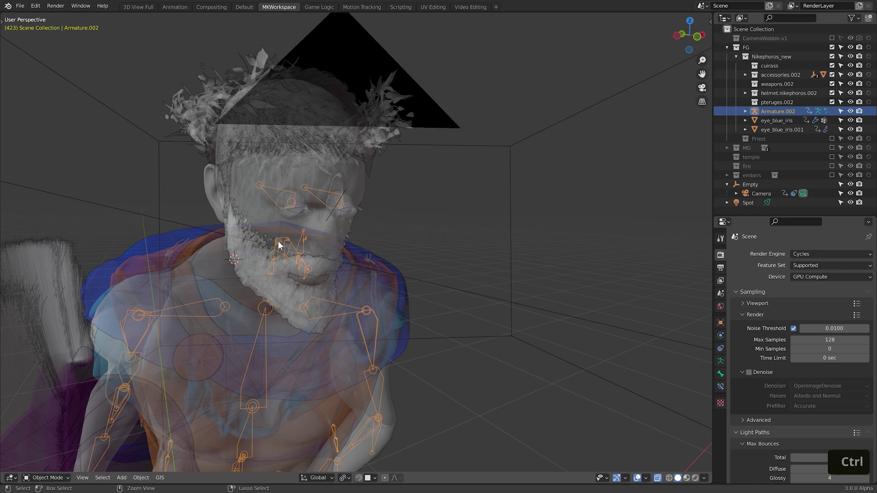
pyautogui.hotkey('ctrl', 'Tab')
pyautogui.click(280, 242)
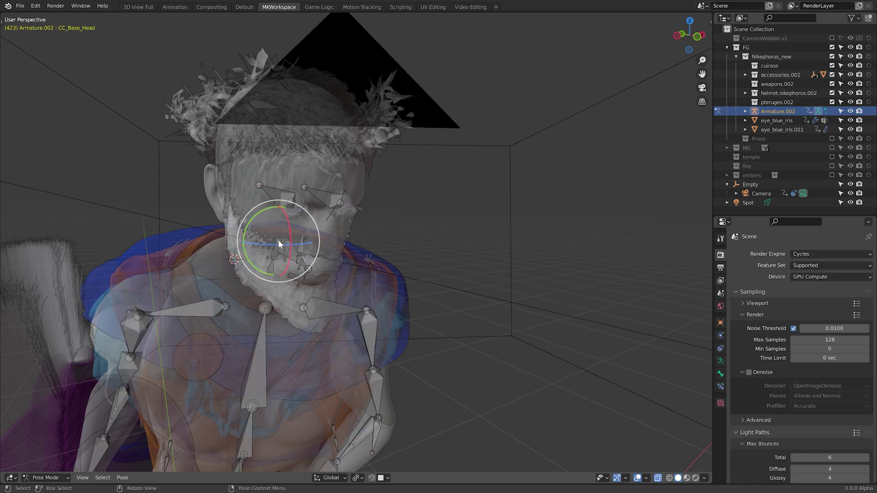
pyautogui.moveTo(274, 219); pyautogui.dragTo(280, 257, button='middle')
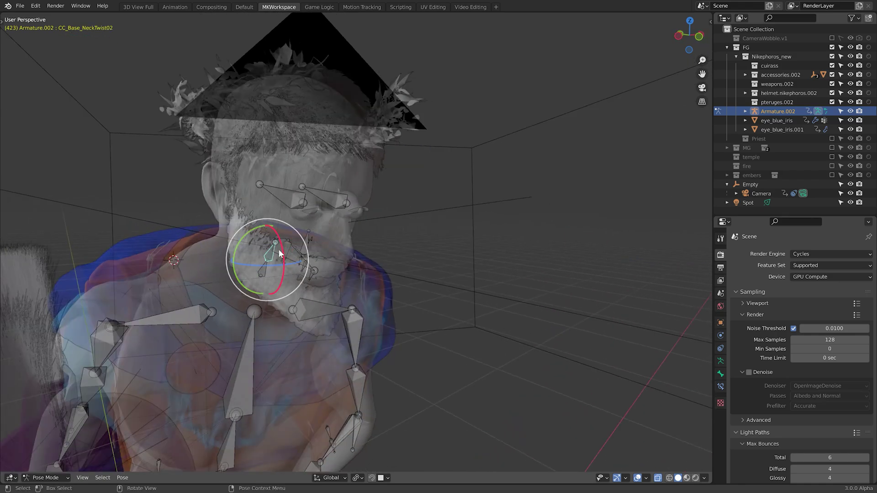
pyautogui.click(275, 244)
pyautogui.click(275, 243)
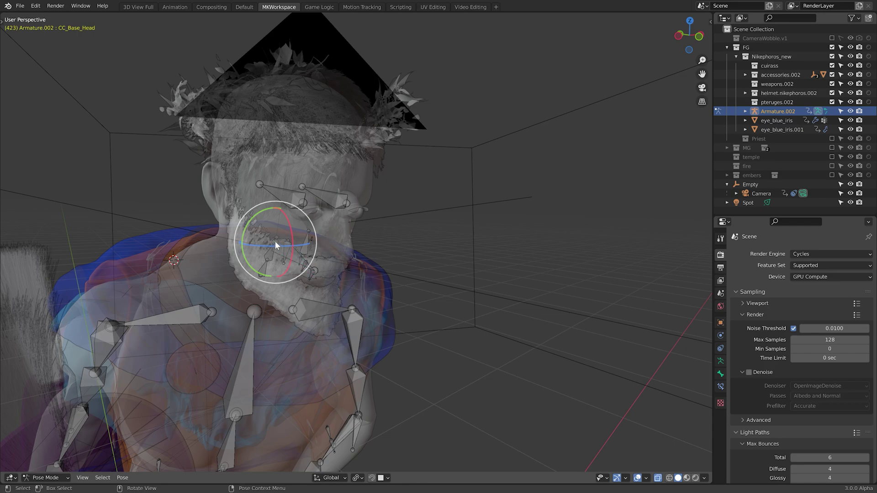
# Deselect all bones, then pick CC_Base_Head from the overlapping-bones menu
pyautogui.hotkey('alt', 'a')
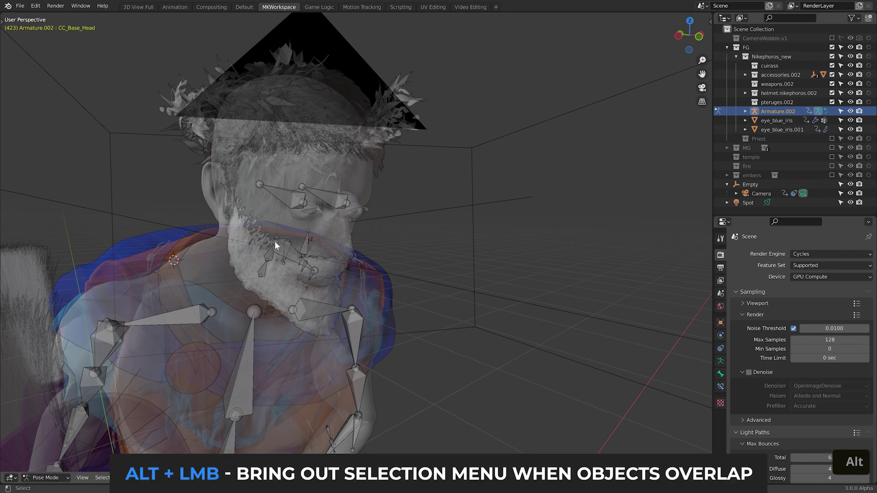
pyautogui.keyDown('alt'); pyautogui.click(275, 245); pyautogui.keyUp('alt')
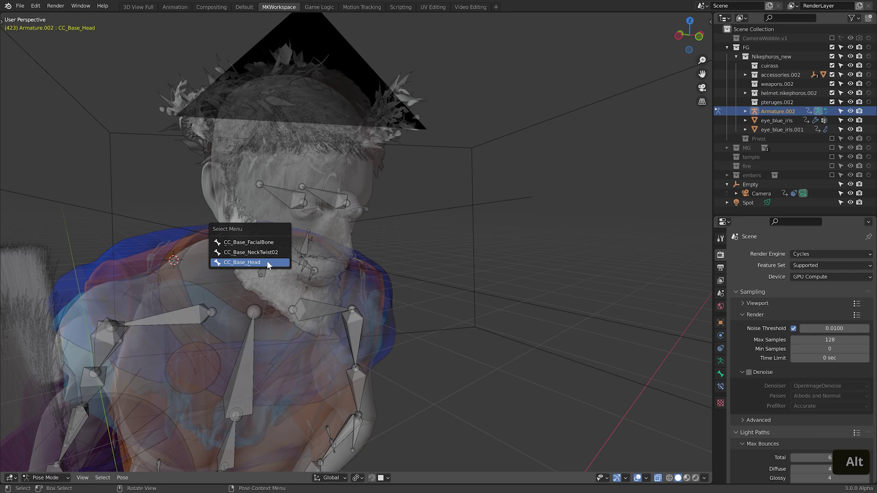
pyautogui.click(267, 262)
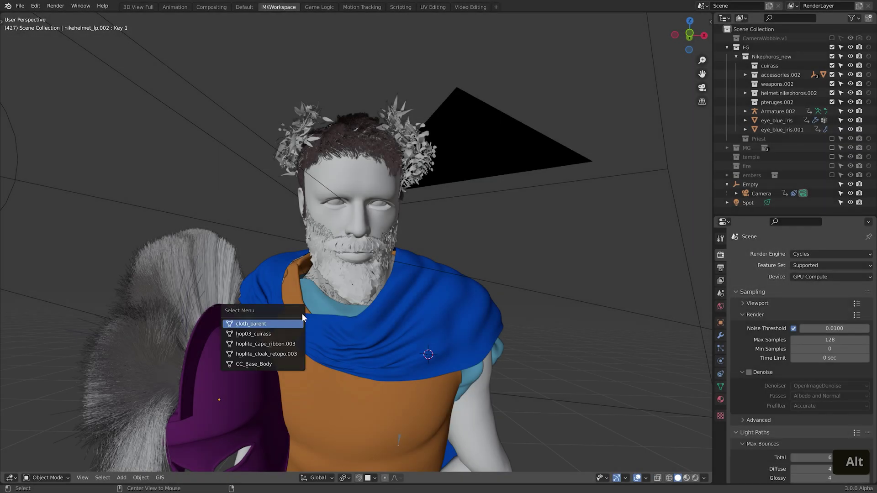
# Select the helmet and list the overlapping objects at the beard, wreath and cuirass
pyautogui.click(292, 324)
pyautogui.keyDown('alt'); pyautogui.click(349, 273); pyautogui.keyUp('alt')
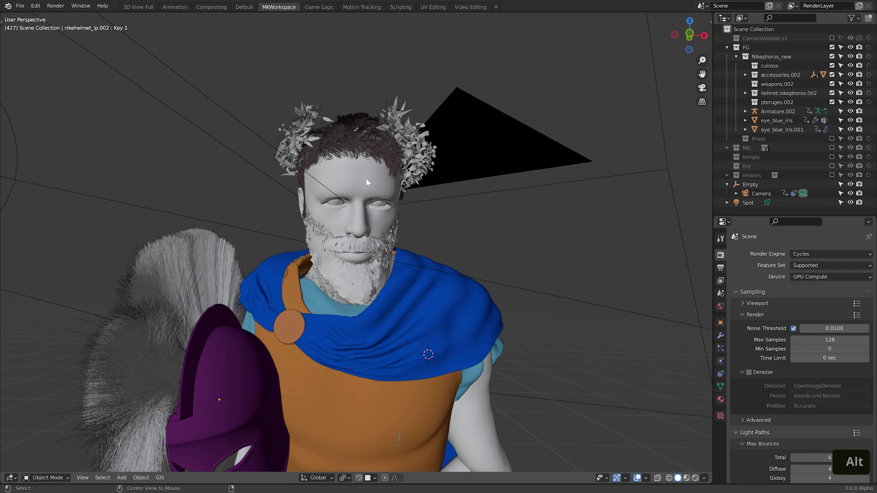
pyautogui.keyDown('alt'); pyautogui.click(374, 145); pyautogui.keyUp('alt')
pyautogui.keyDown('alt'); pyautogui.click(422, 153); pyautogui.keyUp('alt')
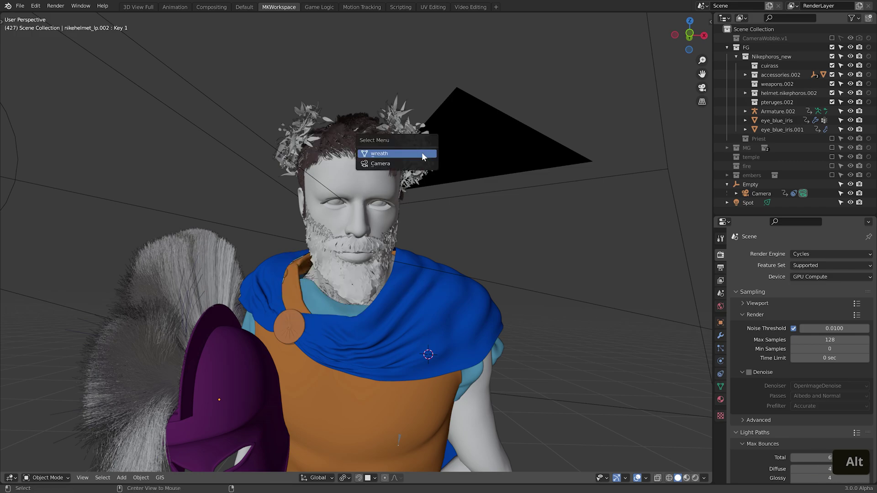
pyautogui.keyDown('alt'); pyautogui.click(432, 438); pyautogui.keyUp('alt')
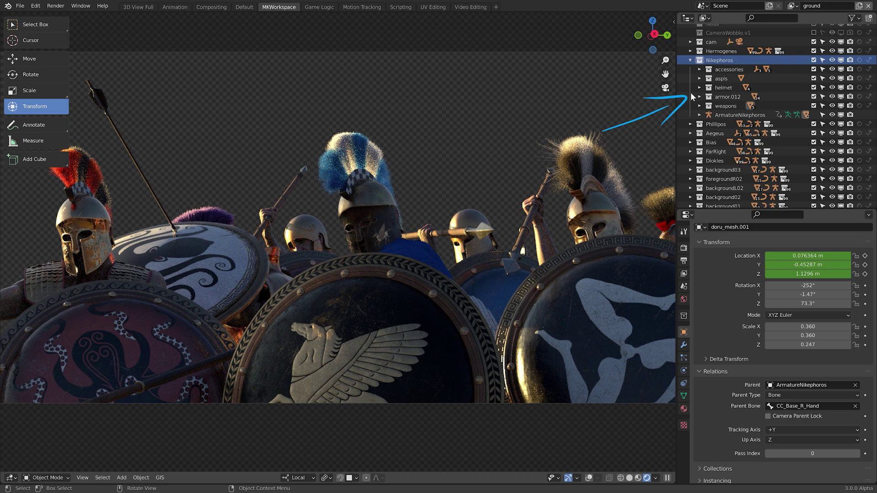
pyautogui.click(859, 61)
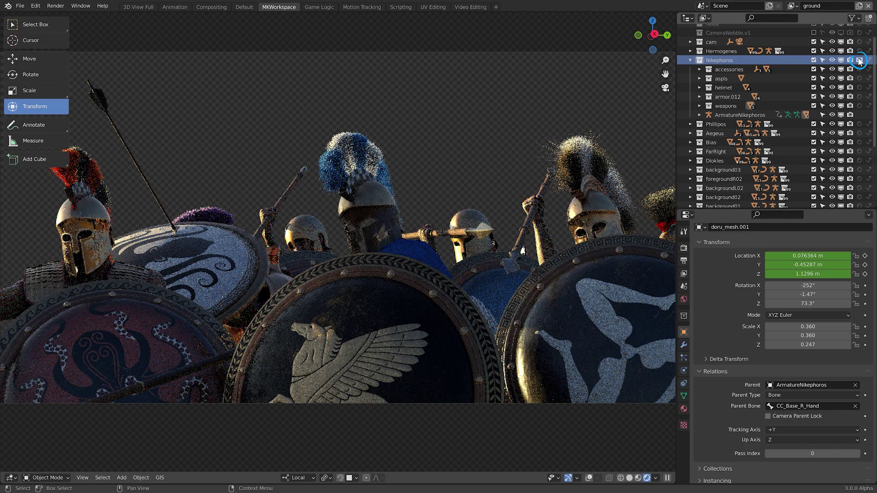
pyautogui.click(860, 70)
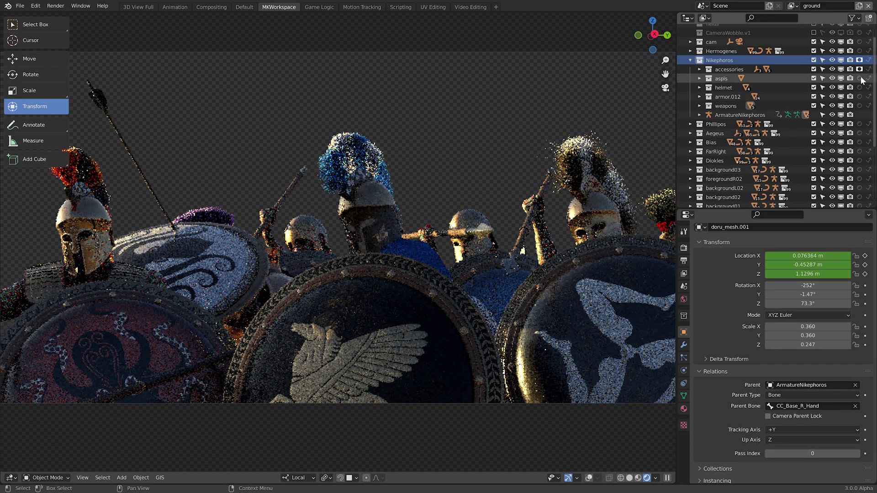
pyautogui.click(859, 78)
pyautogui.click(859, 87)
pyautogui.moveTo(861, 100); pyautogui.dragTo(860, 61)
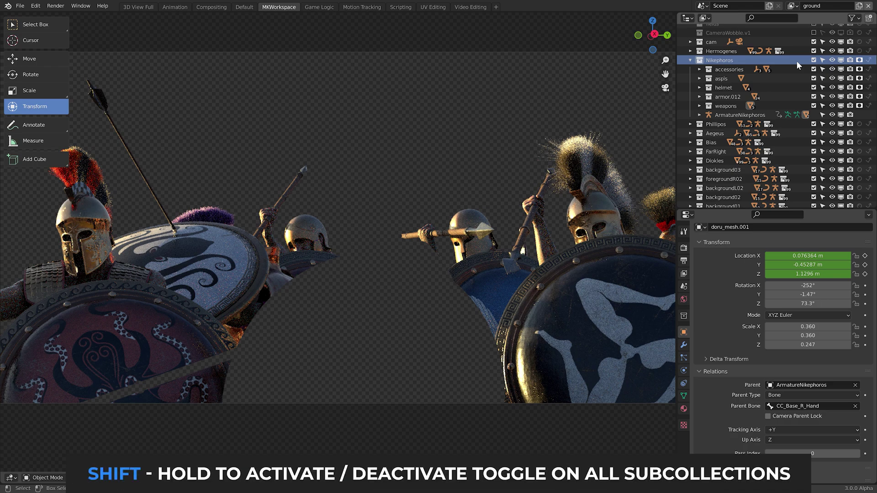
pyautogui.keyDown('shift'); pyautogui.click(859, 60); pyautogui.keyUp('shift')
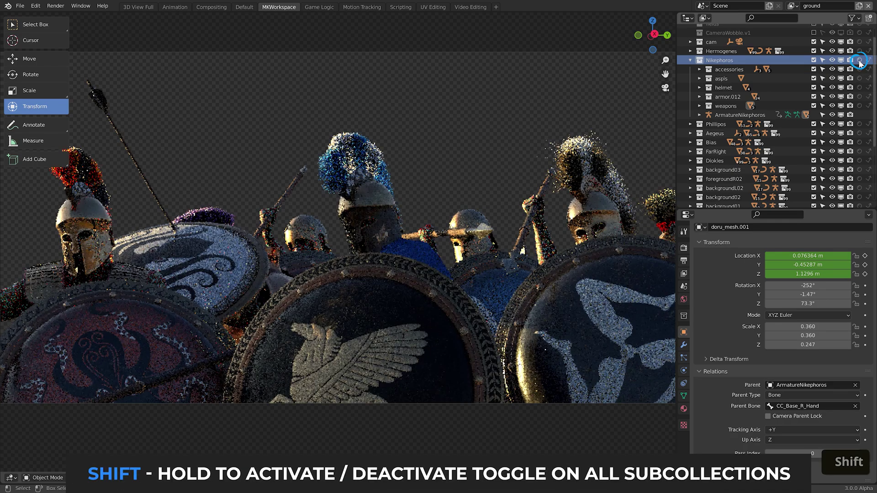
pyautogui.keyDown('shift'); pyautogui.click(860, 61); pyautogui.keyUp('shift')
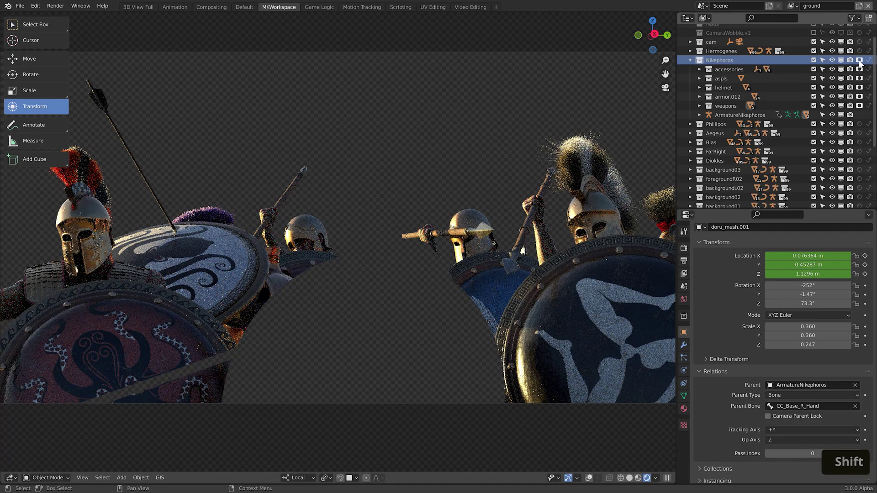
pyautogui.keyDown('shift'); pyautogui.click(859, 60); pyautogui.keyUp('shift')
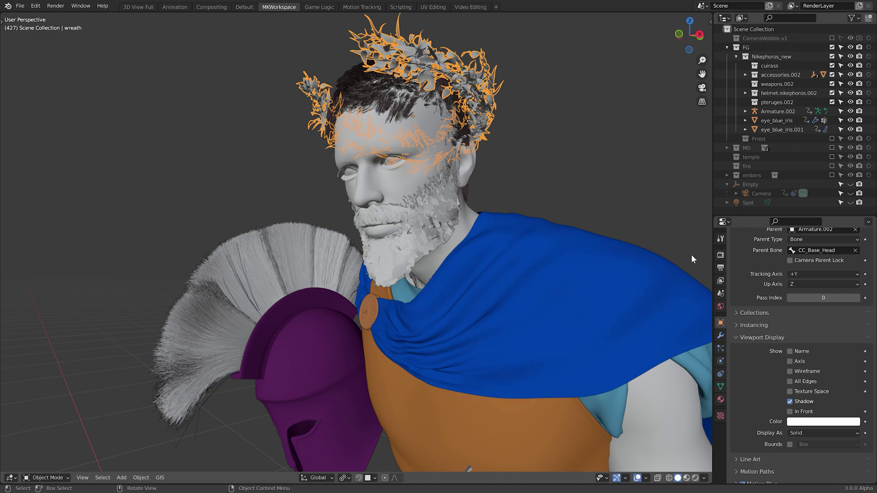
# Display the wreath and helmet as bounding boxes together, then undo back to solid
pyautogui.click(821, 433)
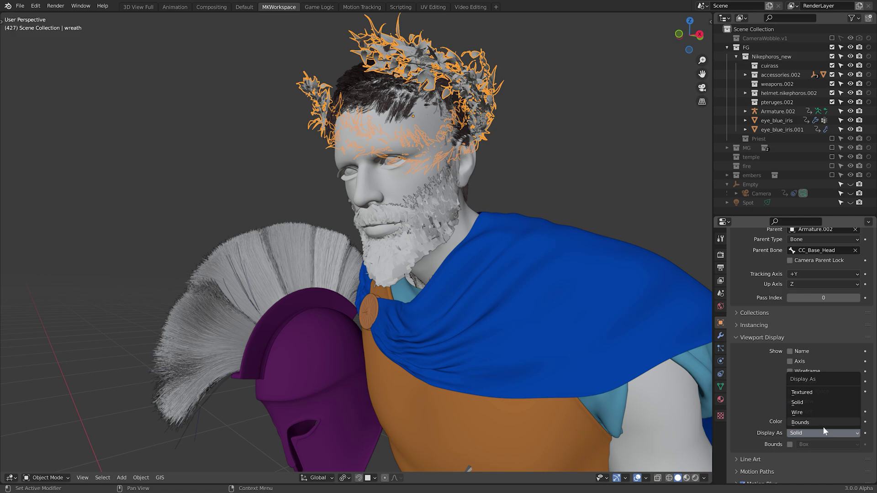
pyautogui.click(824, 423)
pyautogui.click(318, 353)
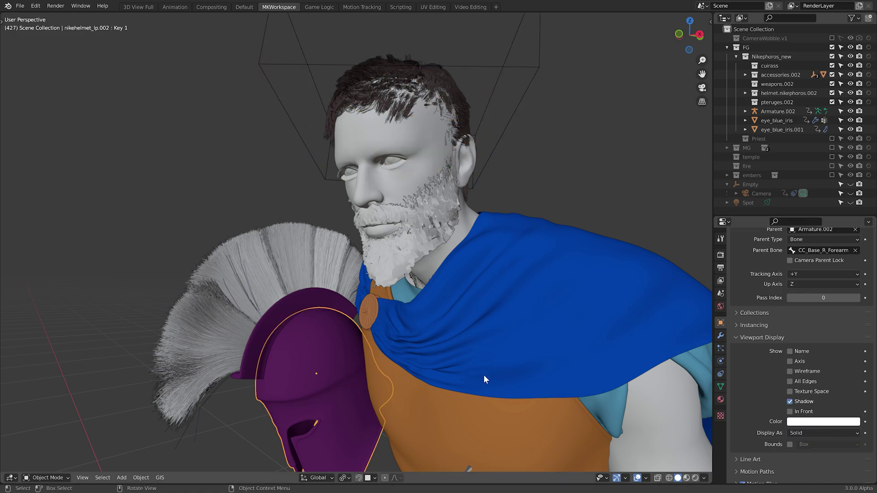
pyautogui.click(836, 434)
pyautogui.click(835, 423)
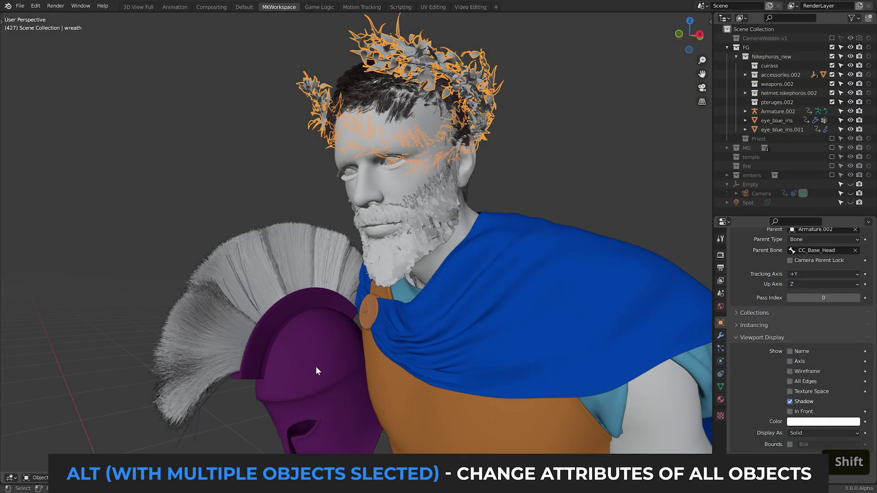
pyautogui.keyDown('shift'); pyautogui.click(316, 367); pyautogui.keyUp('shift')
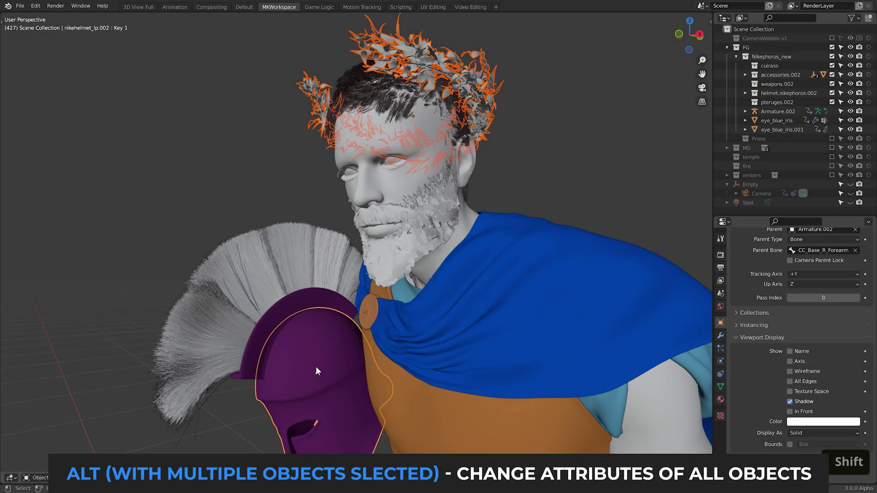
pyautogui.click(793, 435)
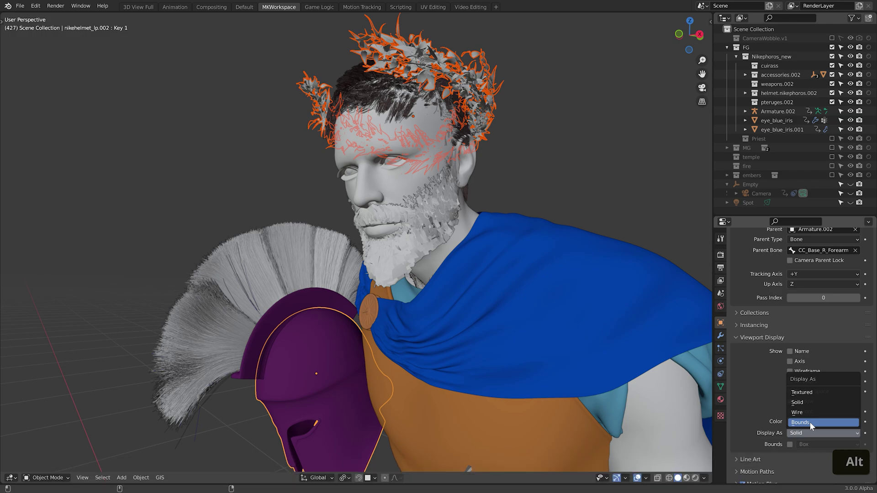
pyautogui.keyDown('alt'); pyautogui.click(810, 422); pyautogui.keyUp('alt')
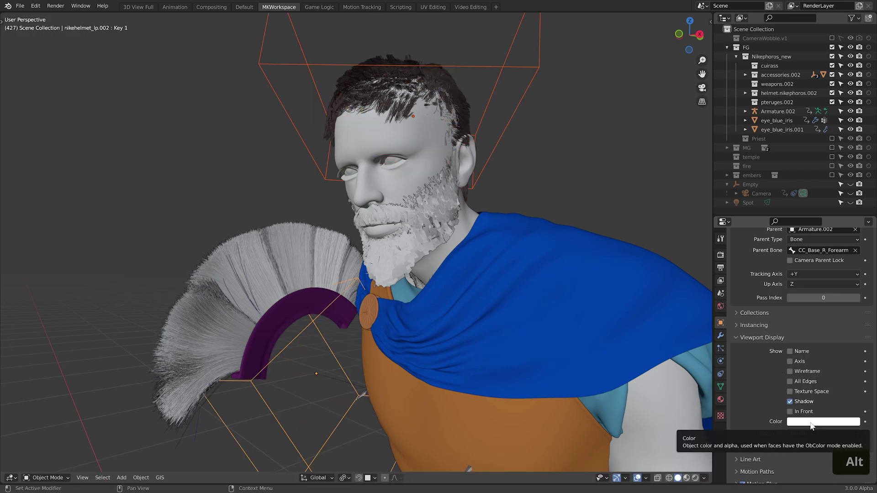
pyautogui.hotkey('ctrl', 'z')
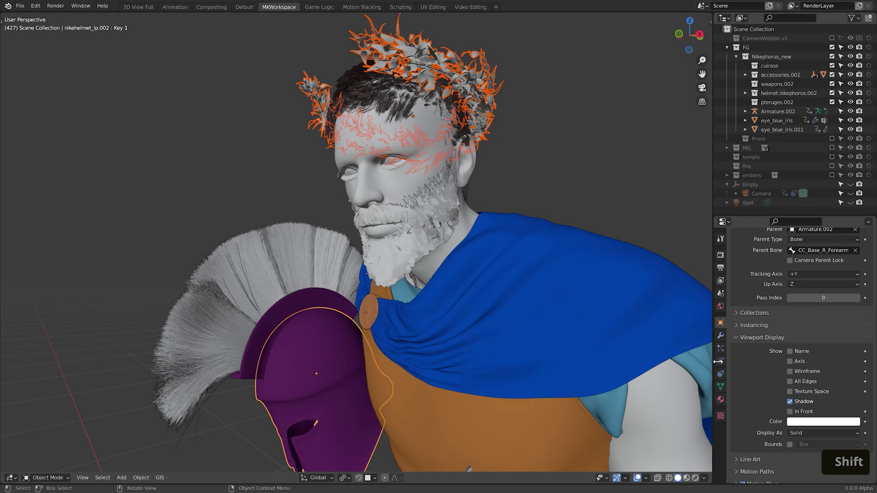
# Apply a 90° Y rotation to both selected objects, then undo it
pyautogui.scroll(8, 745, 350)
pyautogui.click(817, 294)
pyautogui.write('90')
pyautogui.hotkey('alt', 'Return')
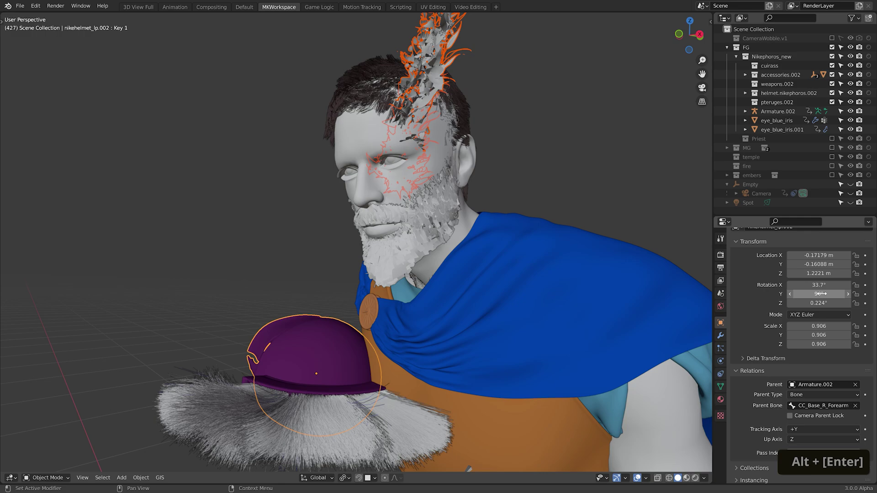
pyautogui.hotkey('ctrl', 'z')
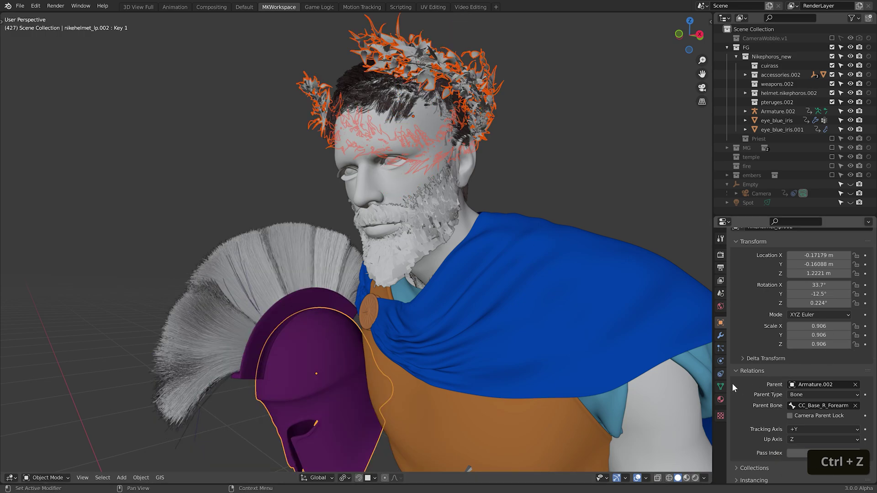
# Turn on Auto Smooth in the mesh Normals settings for helmet and wreath
pyautogui.click(720, 387)
pyautogui.scroll(-4, 753, 377)
pyautogui.keyDown('alt'); pyautogui.click(790, 391); pyautogui.keyUp('alt')
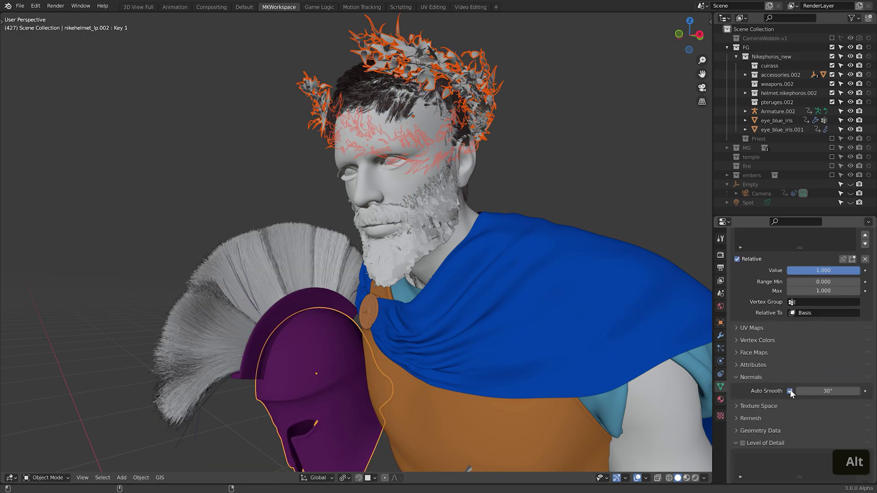
# Set the Subdivision viewport level to 1 on the wreath and helmet, then clear the selection
pyautogui.keyDown('shift'); pyautogui.click(473, 96); pyautogui.keyUp('shift')
pyautogui.click(721, 336)
pyautogui.keyDown('shift'); pyautogui.click(473, 86); pyautogui.keyUp('shift')
pyautogui.keyDown('shift'); pyautogui.click(473, 86); pyautogui.keyUp('shift')
pyautogui.hotkey('alt', 'Return')
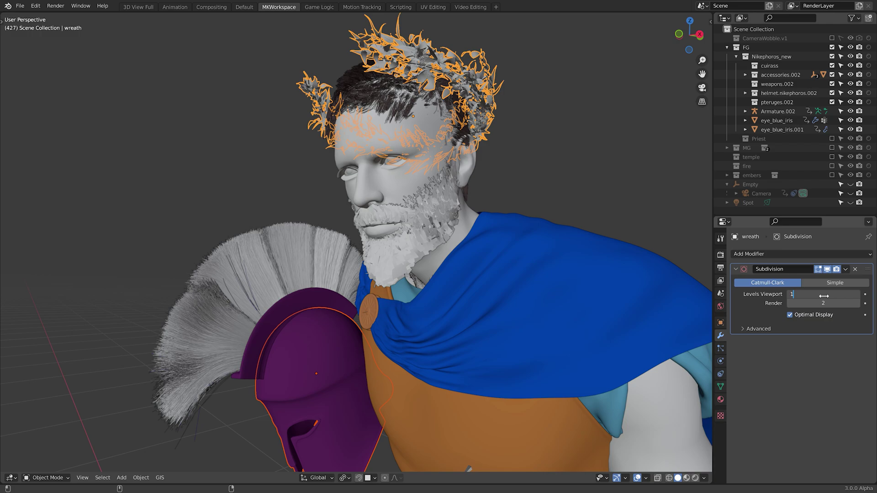
pyautogui.press('Return')
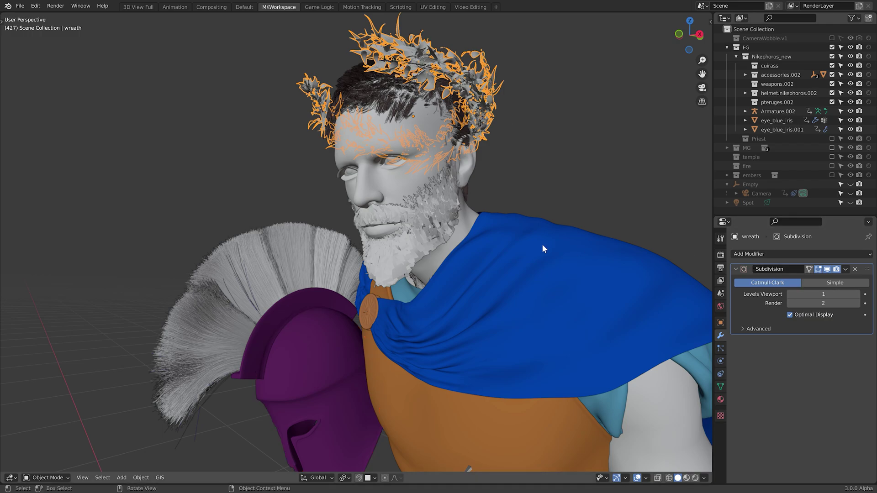
pyautogui.click(586, 326)
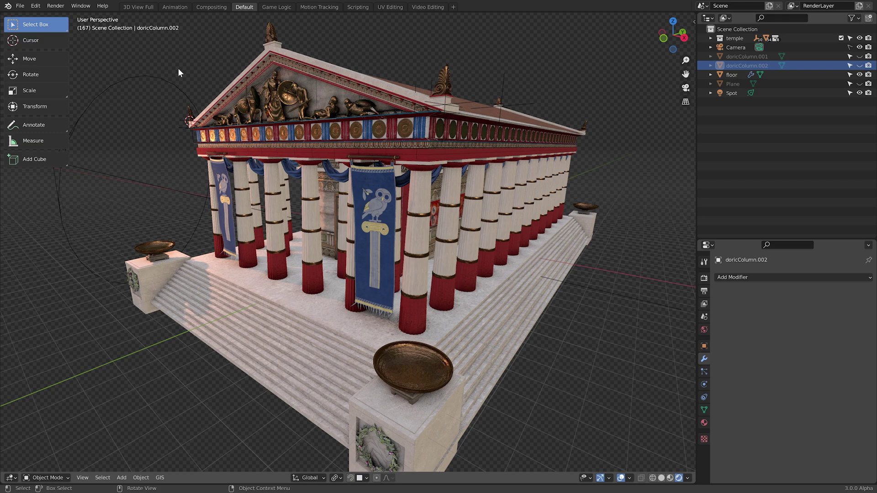
# Filter the Preferences add-on list by 'cop' to locate Copy Attributes Menu
pyautogui.click(35, 5)
pyautogui.click(73, 136)
pyautogui.click(36, 104)
pyautogui.click(265, 39)
pyautogui.write('cop')
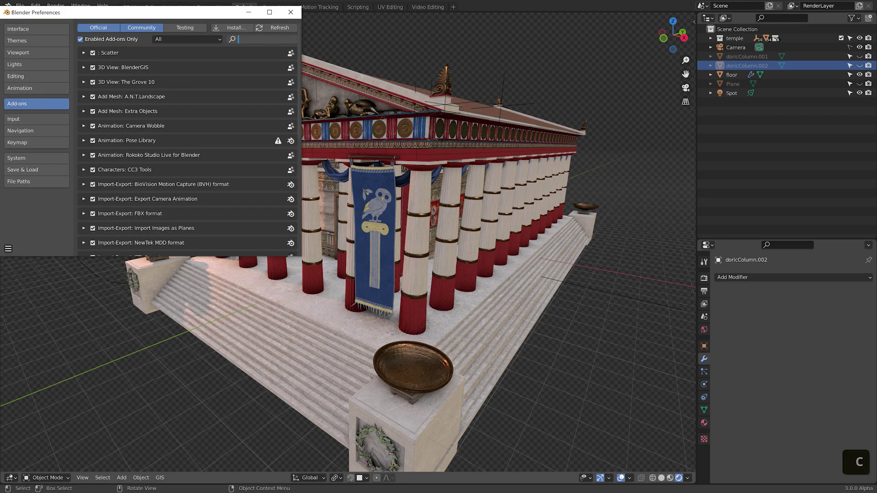
pyautogui.press('Return')
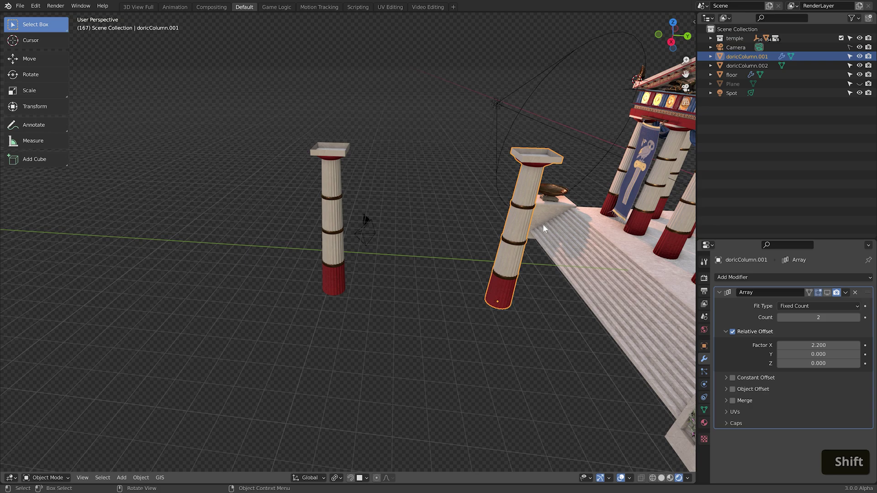
pyautogui.keyDown('shift'); pyautogui.click(339, 179); pyautogui.keyUp('shift')
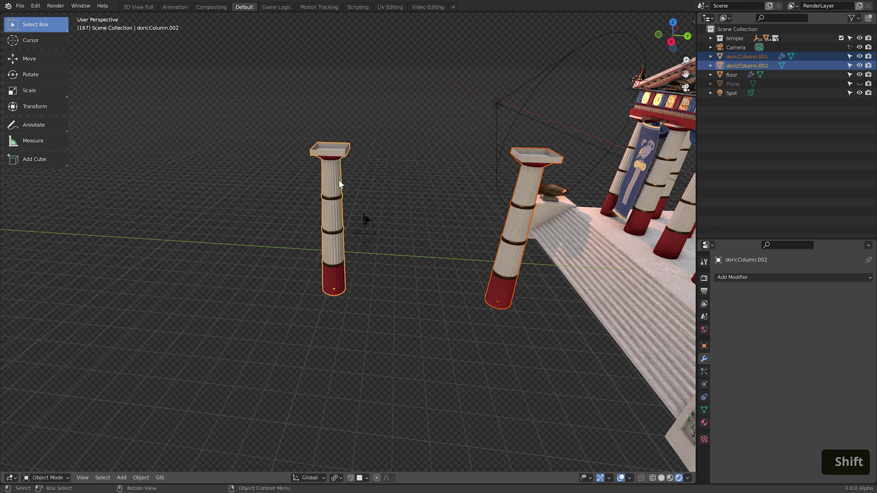
pyautogui.hotkey('ctrl', 'c')
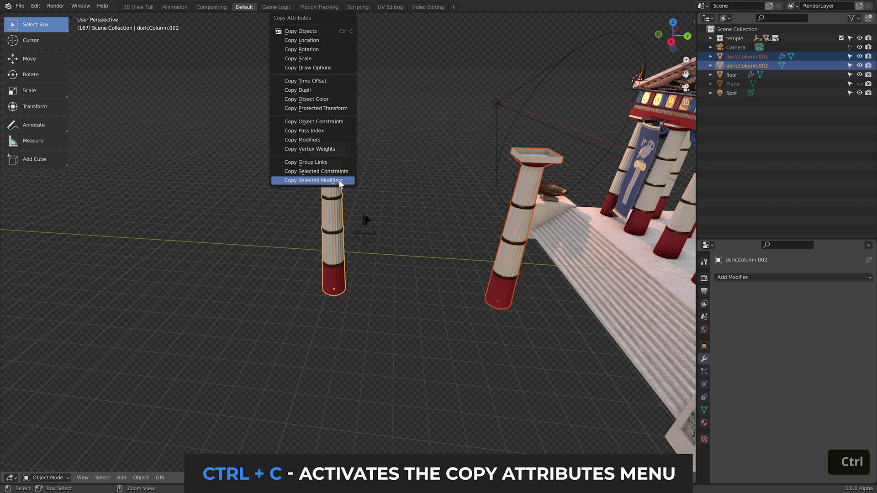
pyautogui.click(333, 40)
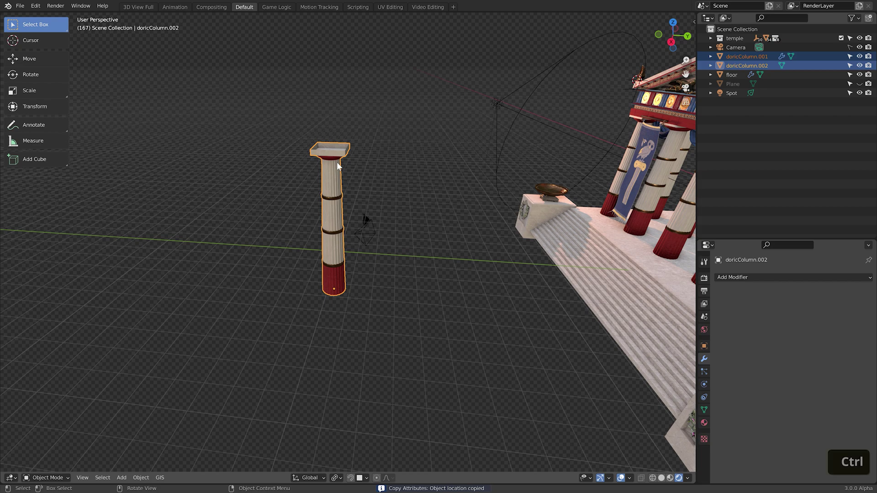
pyautogui.hotkey('ctrl', 'z')
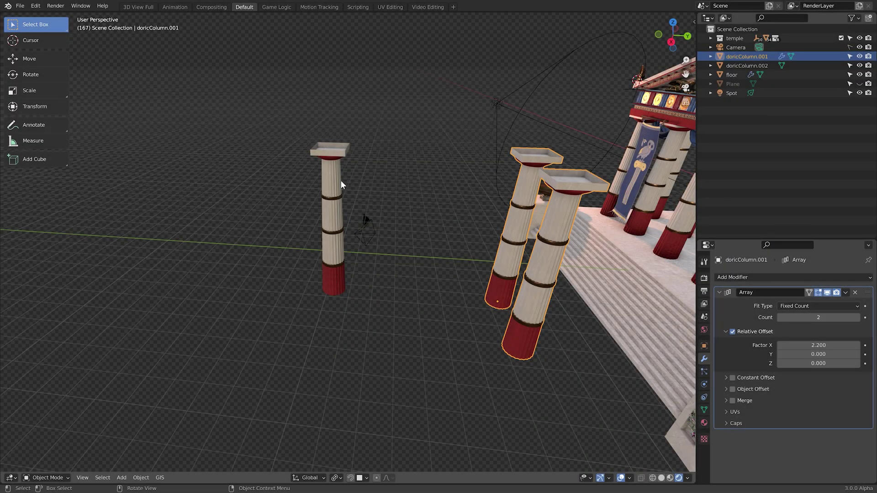
# Copy the right column's Array modifier onto the left column with Copy Selected Modifiers, then deselect
pyautogui.keyDown('shift'); pyautogui.click(341, 183); pyautogui.keyUp('shift')
pyautogui.keyDown('shift'); pyautogui.click(528, 185); pyautogui.keyUp('shift')
pyautogui.hotkey('ctrl', 'c')
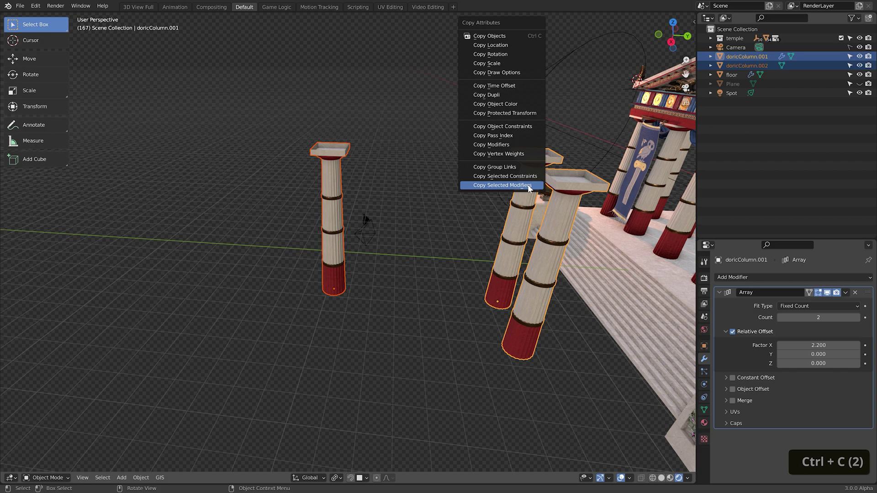
pyautogui.click(529, 186)
pyautogui.click(533, 202)
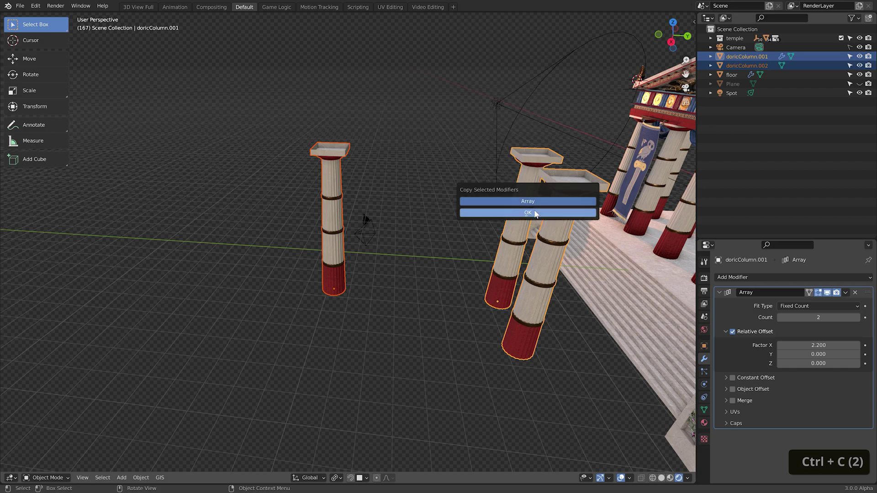
pyautogui.click(536, 213)
pyautogui.click(429, 207)
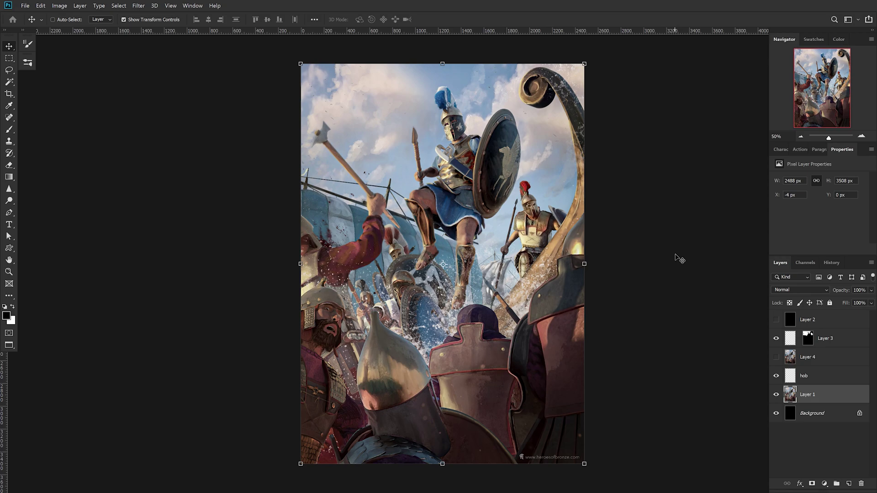
pyautogui.hotkey('ctrl', 't')
pyautogui.rightClick(548, 241)
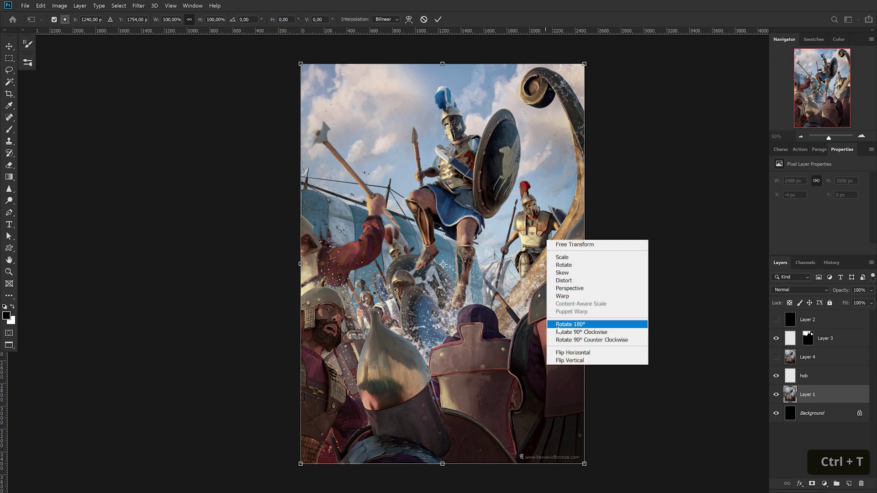
pyautogui.click(566, 354)
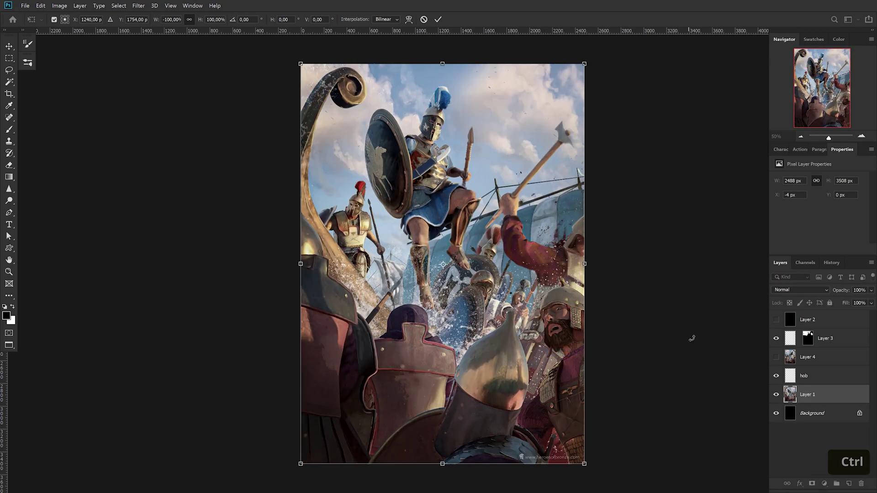
pyautogui.hotkey('ctrl', 'z')
pyautogui.hotkey('ctrl', 'shift', 'z')
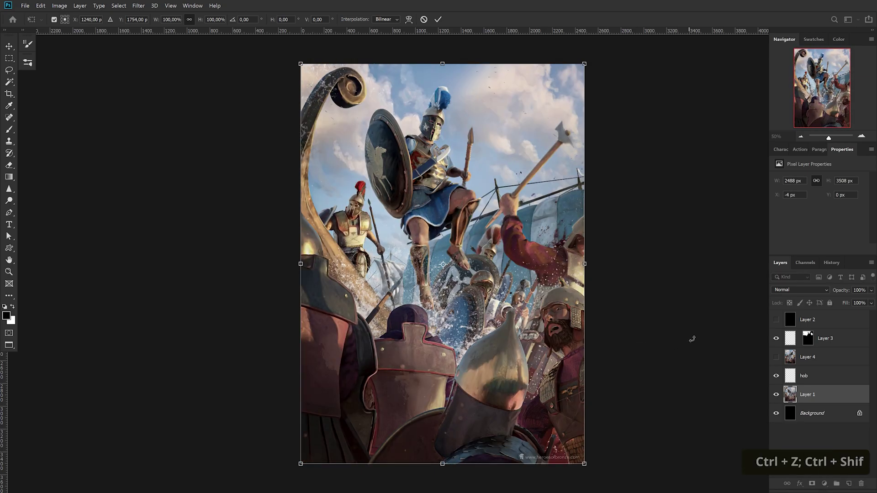
pyautogui.hotkey('ctrl', 'z')
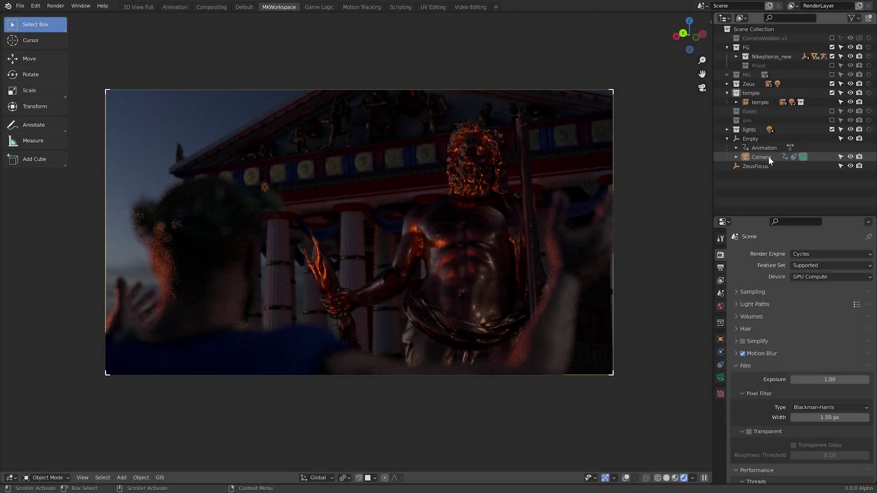
pyautogui.click(769, 156)
pyautogui.click(721, 339)
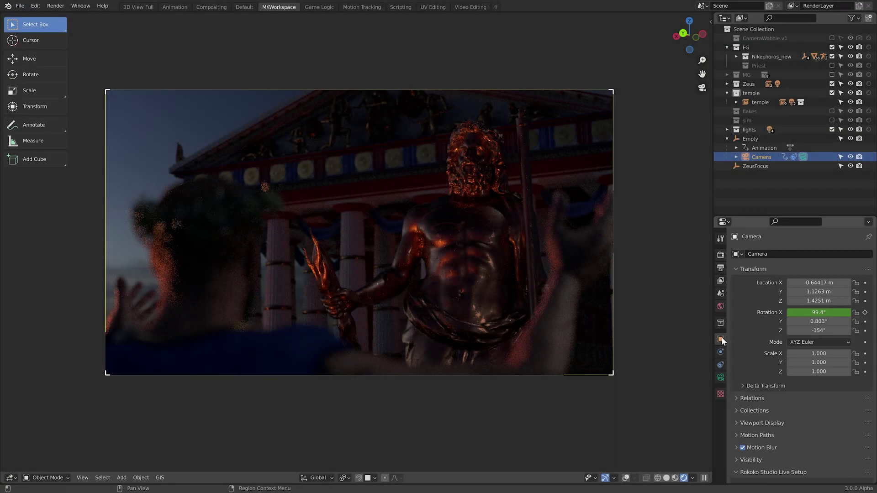
pyautogui.click(819, 354)
pyautogui.write('-')
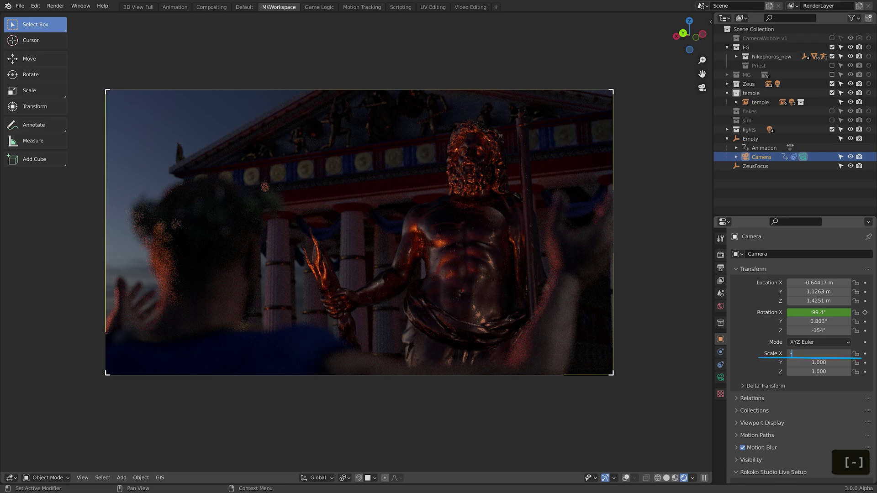
pyautogui.write('1')
pyautogui.press('Return')
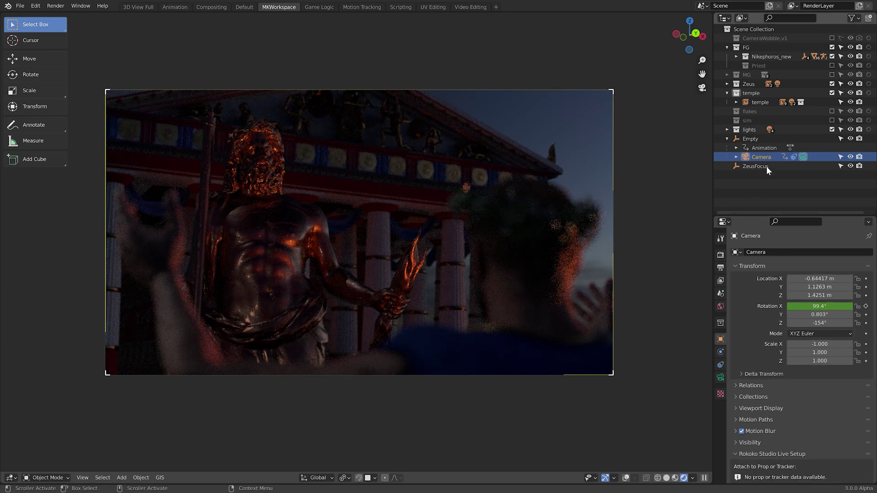
pyautogui.press('s')
pyautogui.press('x')
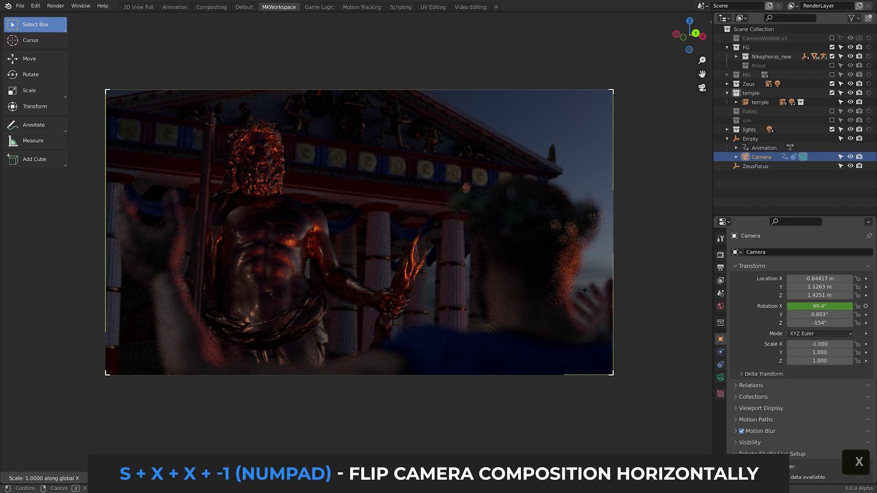
pyautogui.press('x')
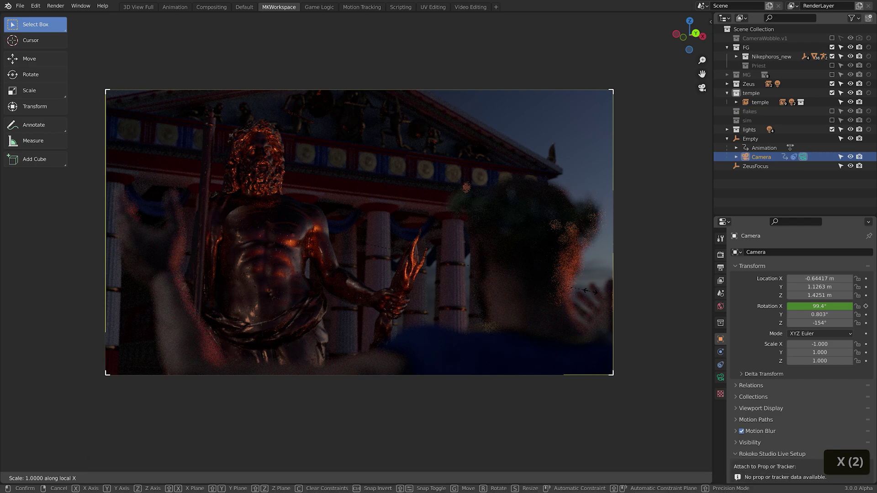
pyautogui.write('-1')
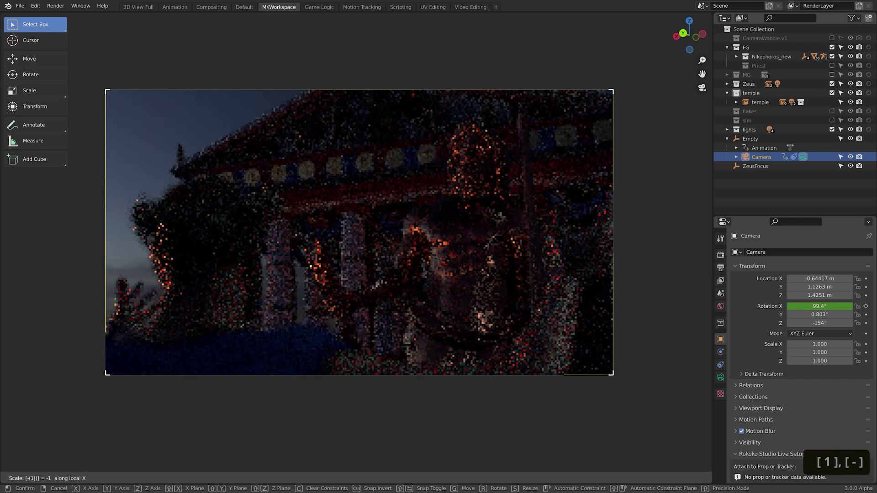
pyautogui.press('Return')
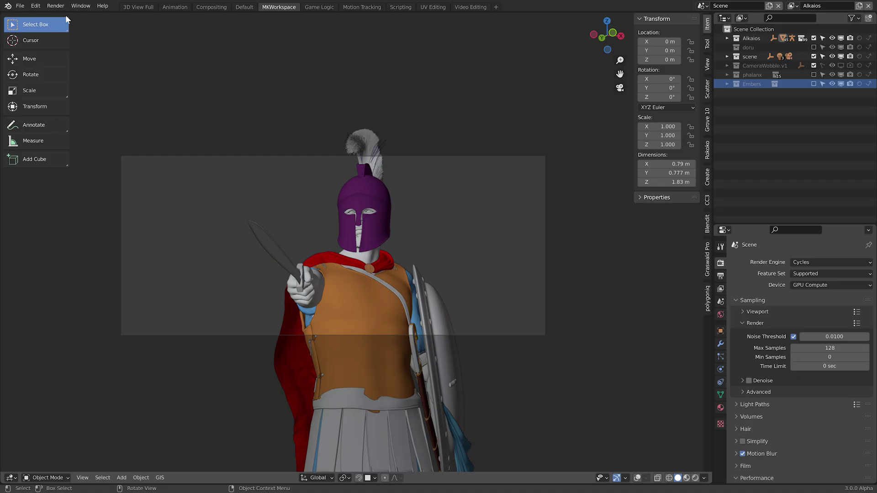
# Start a Render Image of the Alkaios hoplite scene from the Render menu
pyautogui.click(56, 6)
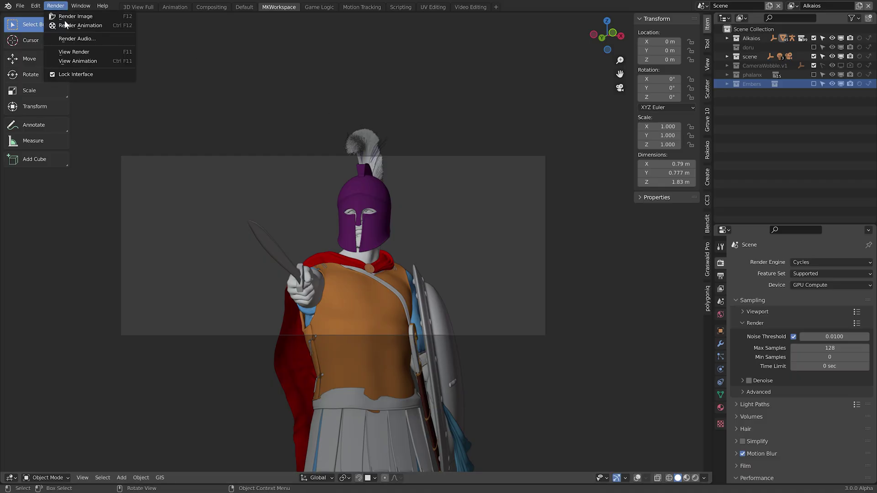
pyautogui.click(81, 26)
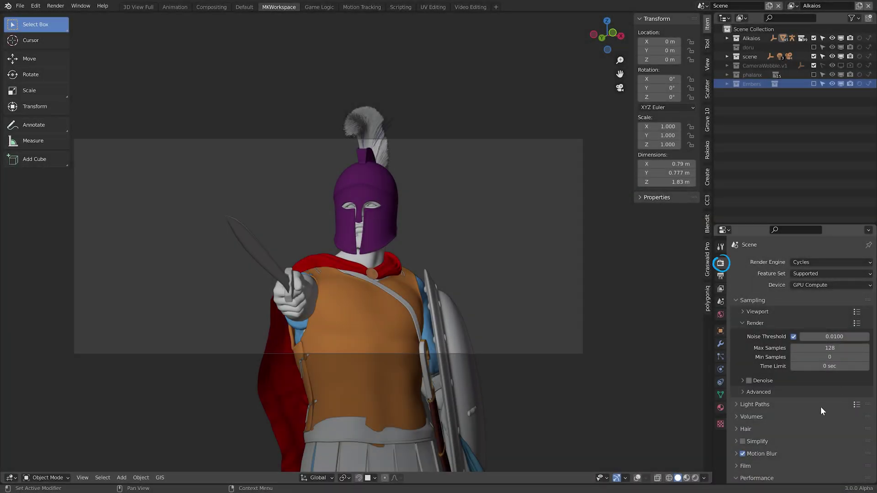
# Enable Persistent Data under Final Render performance and render the Alkaios scene again
pyautogui.scroll(-5, 809, 413)
pyautogui.click(796, 426)
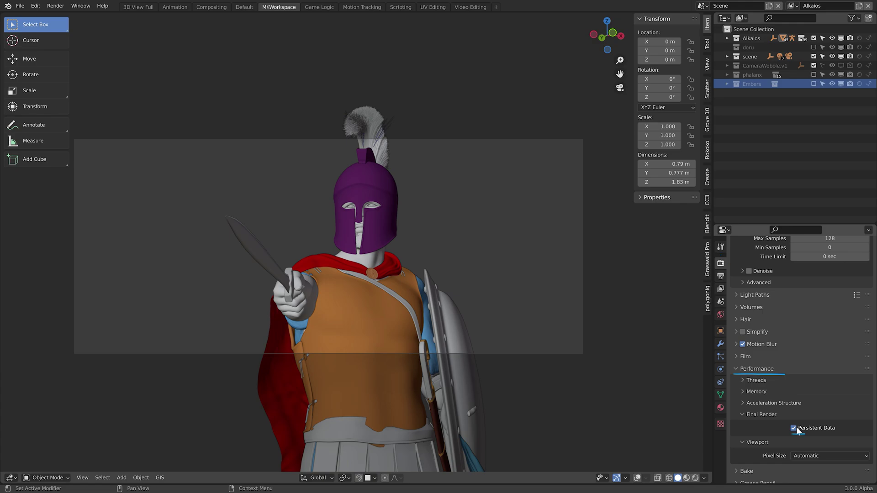
pyautogui.click(55, 5)
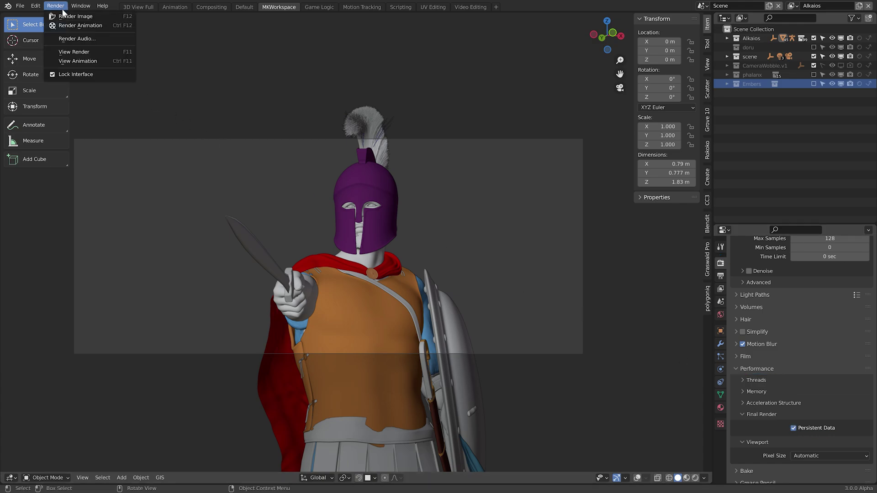
pyautogui.click(68, 17)
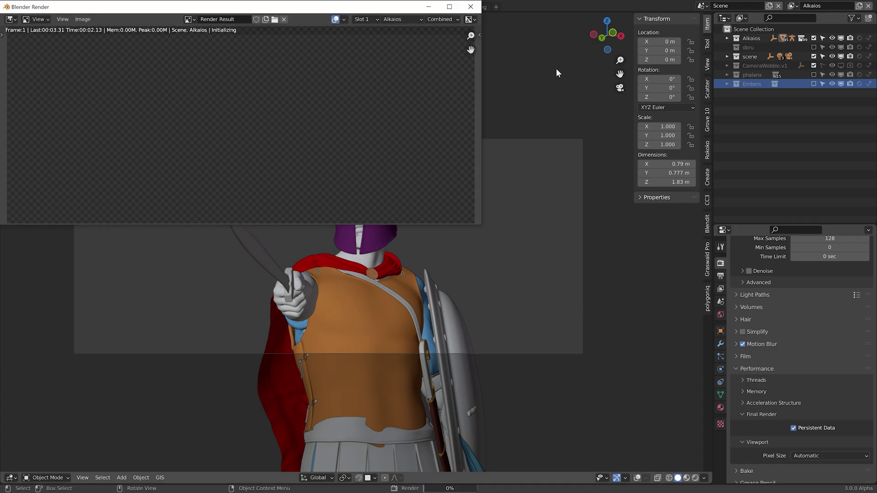